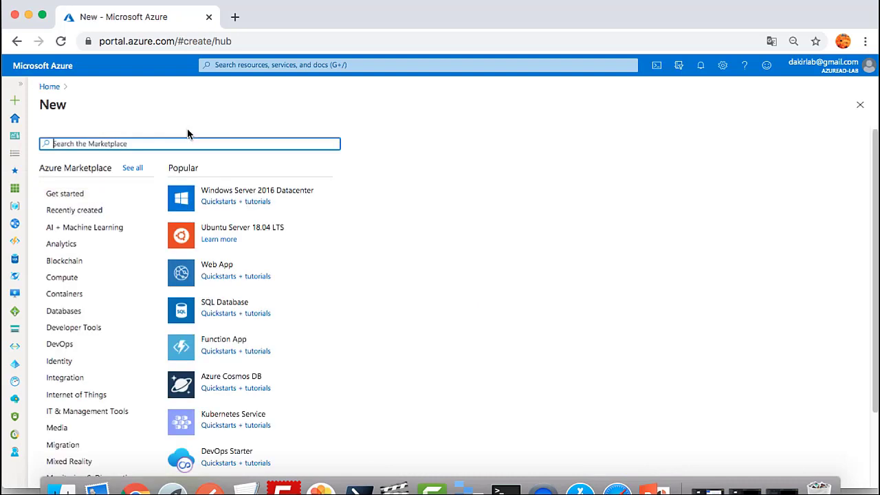
Step: Search the Marketplace for the Microsoft Storage account offering and start creating one
text(stor)
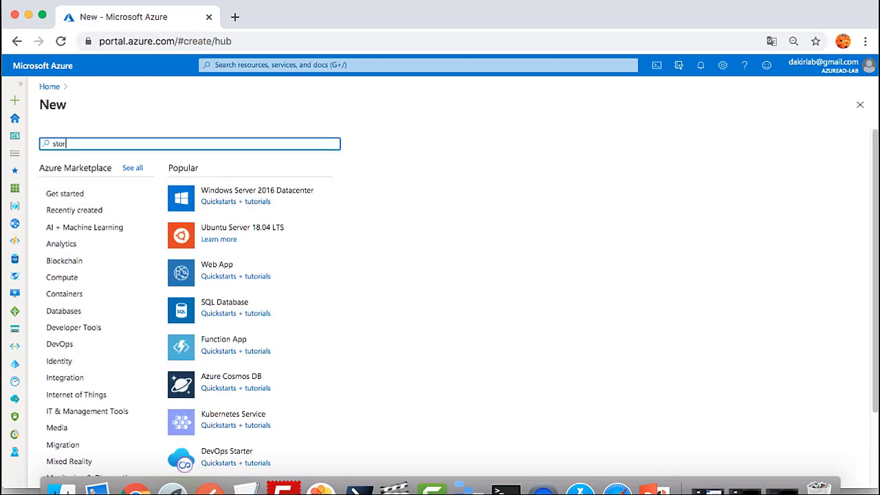
text(age acc)
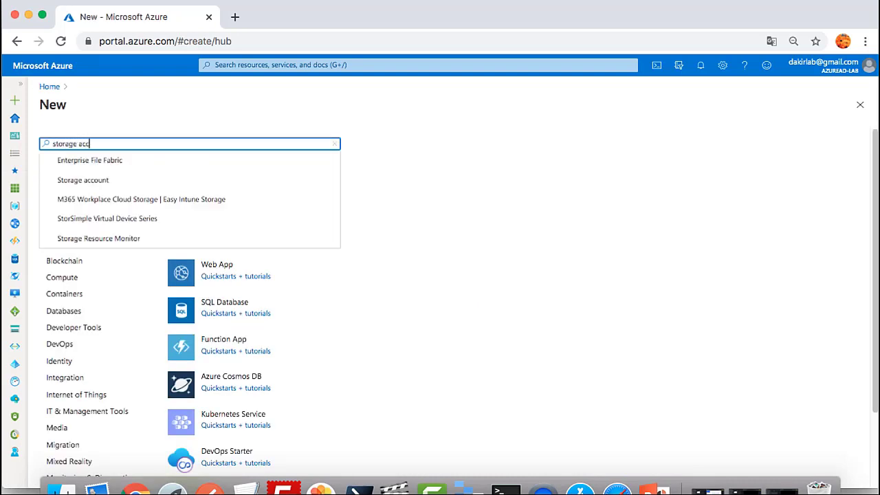
click(114, 164)
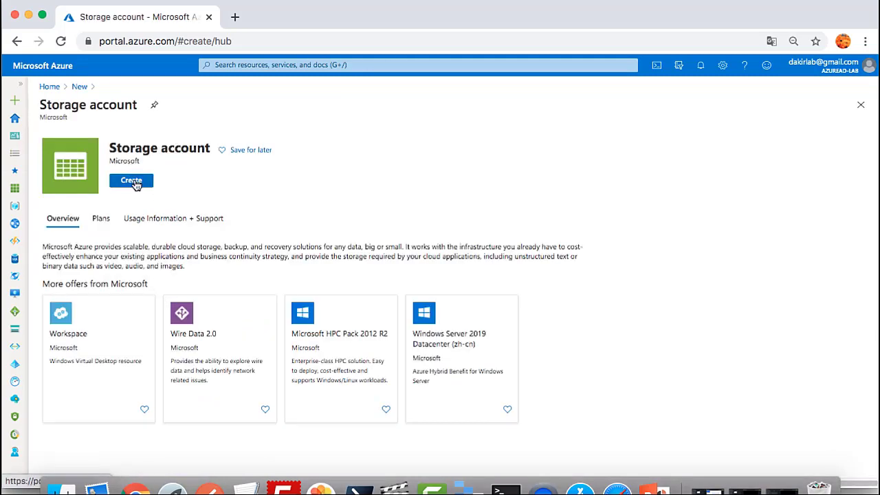
click(133, 182)
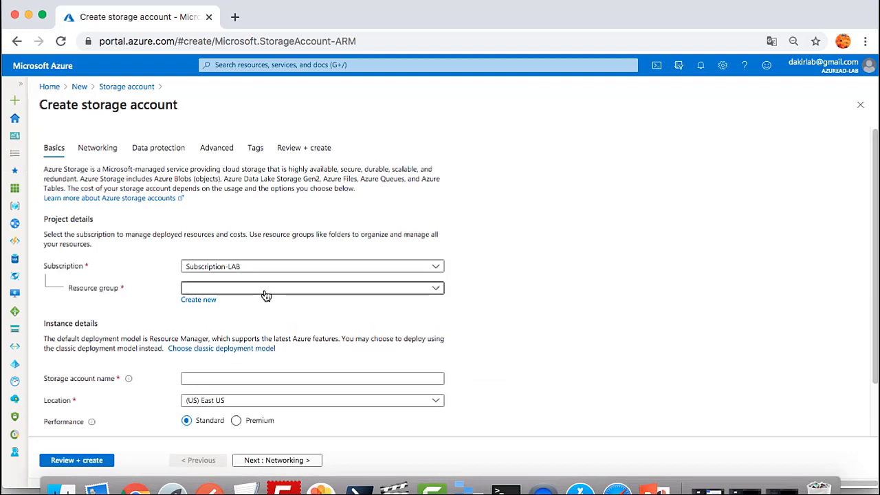
Step: Create a new resource group named RGSA for the storage account
click(201, 303)
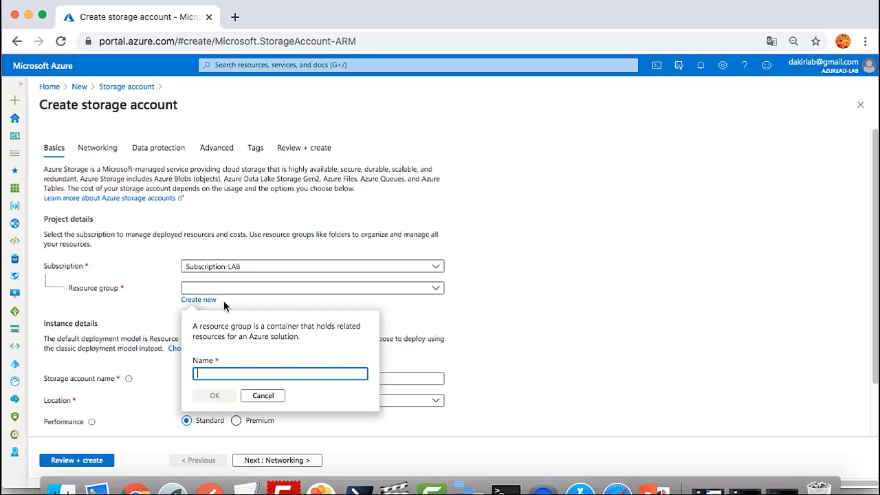
text(RGSA)
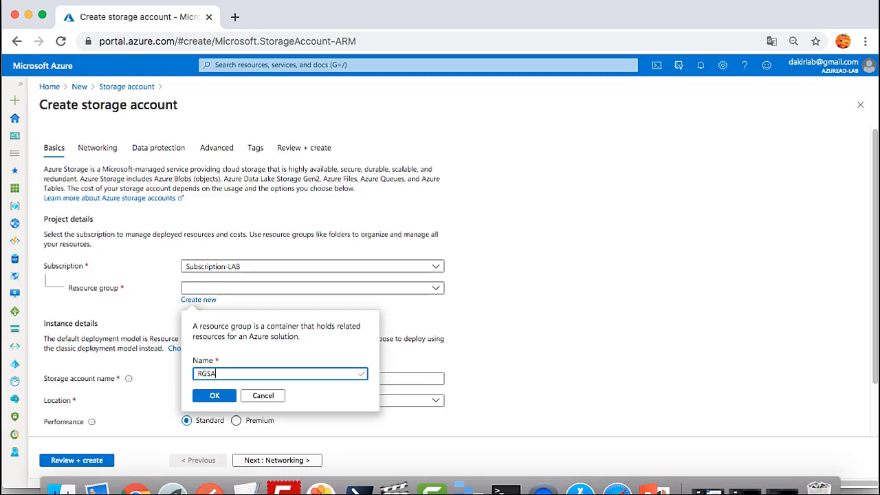
click(215, 396)
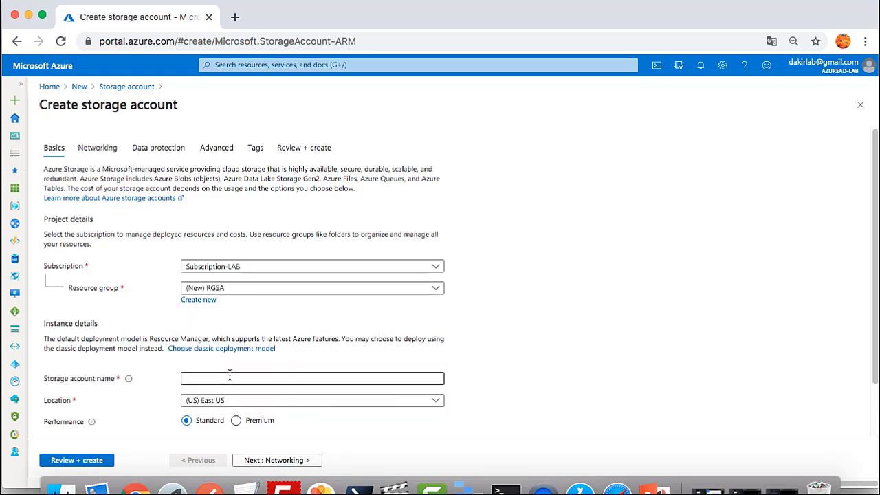
Step: Name the storage account storageaz104alphorm
click(229, 377)
text(storageaz1)
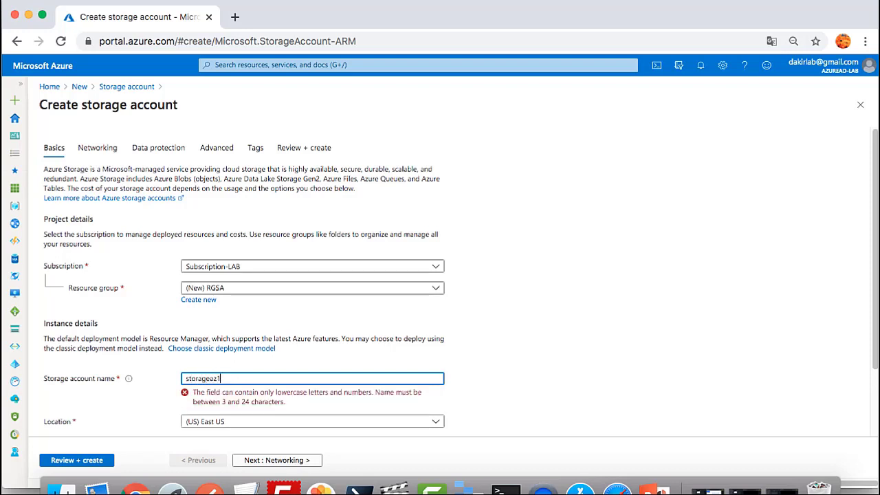
text(04alphorm)
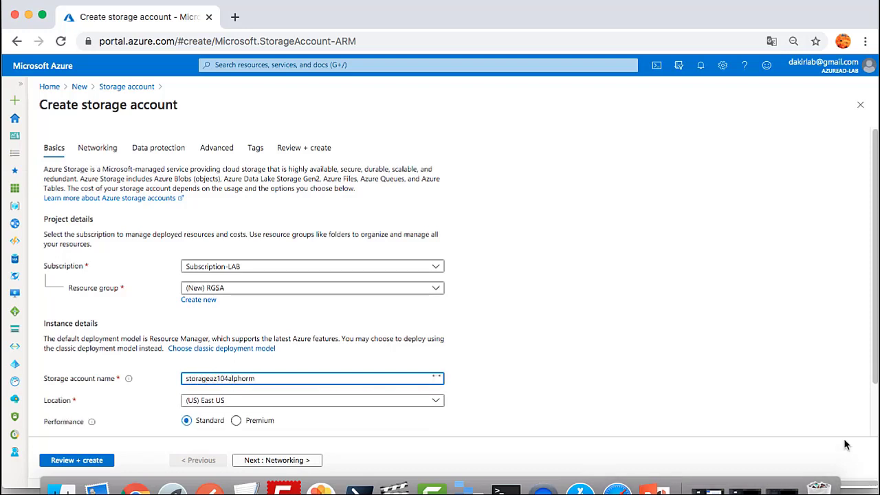
scroll(681, 349, down, 2)
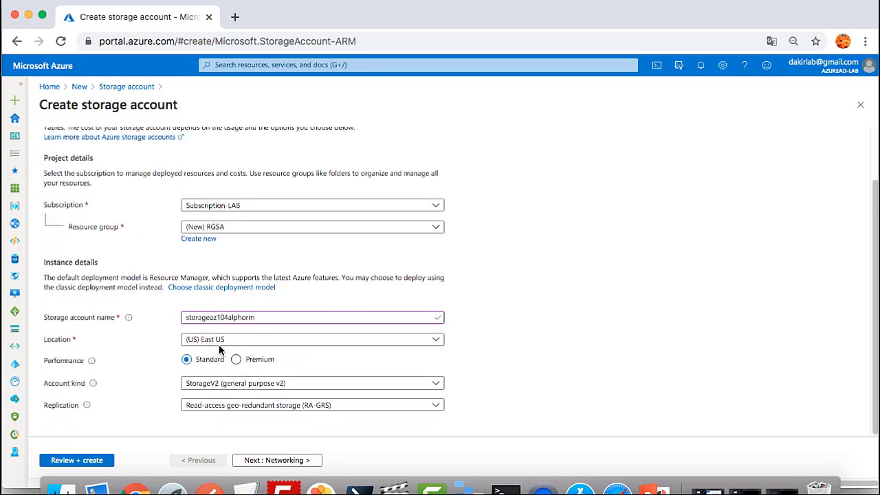
Step: Set the account kind to Storage (general purpose v1) and the replication to Locally-redundant storage (LRS)
click(265, 387)
click(242, 416)
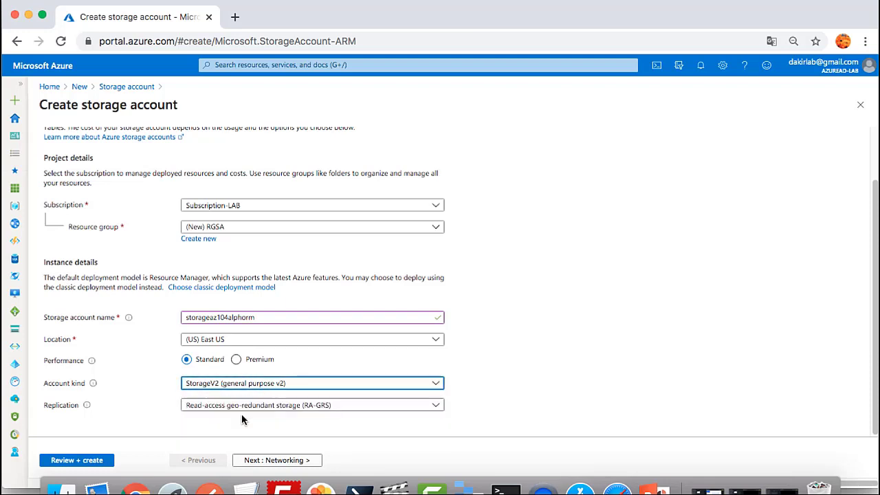
click(253, 407)
click(257, 422)
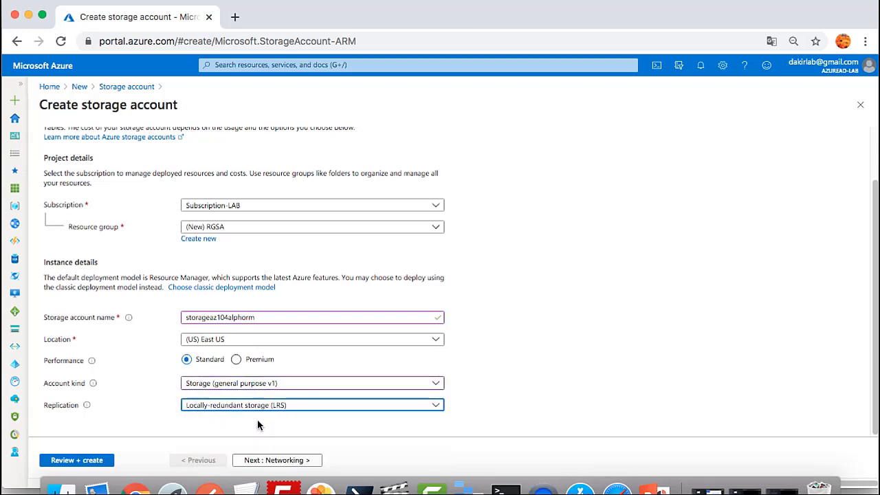
Step: Keep the default networking, data protection, advanced and tag settings and proceed to the storage account's final review
click(280, 461)
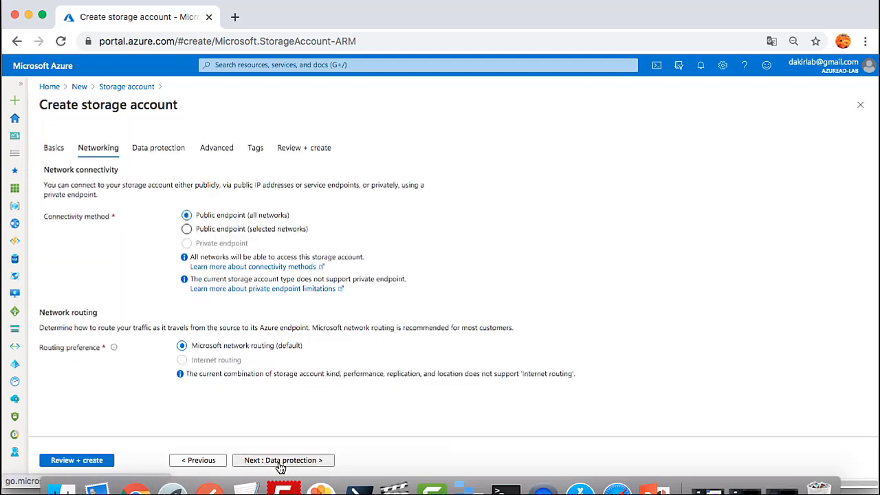
click(281, 460)
click(281, 467)
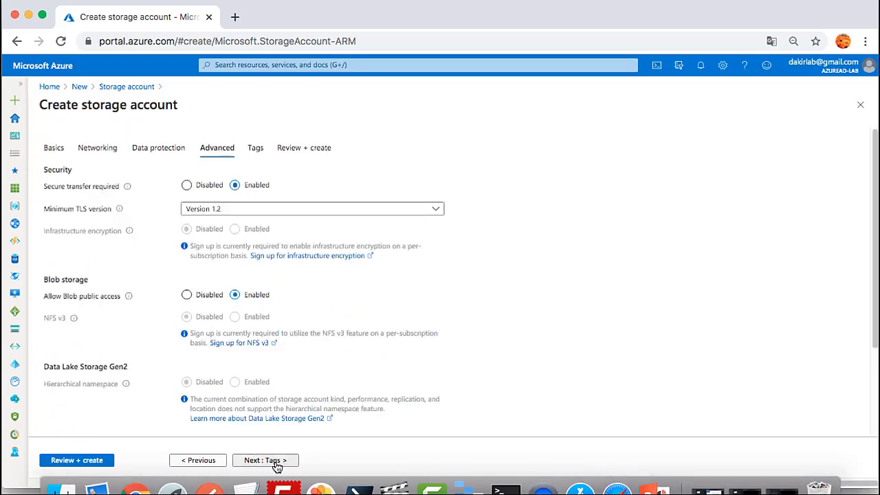
click(273, 465)
click(273, 464)
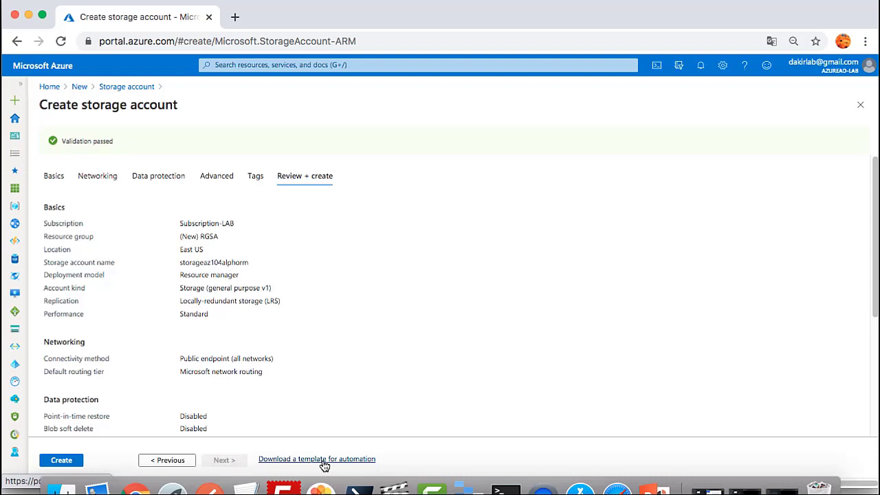
Step: Open the automation template for the storage account and examine the parameters in its JSON
click(323, 459)
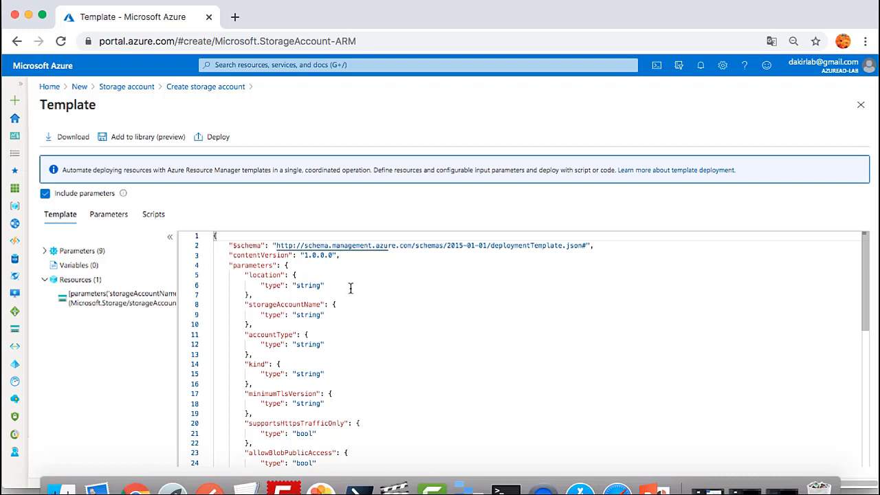
scroll(314, 306, down, 1)
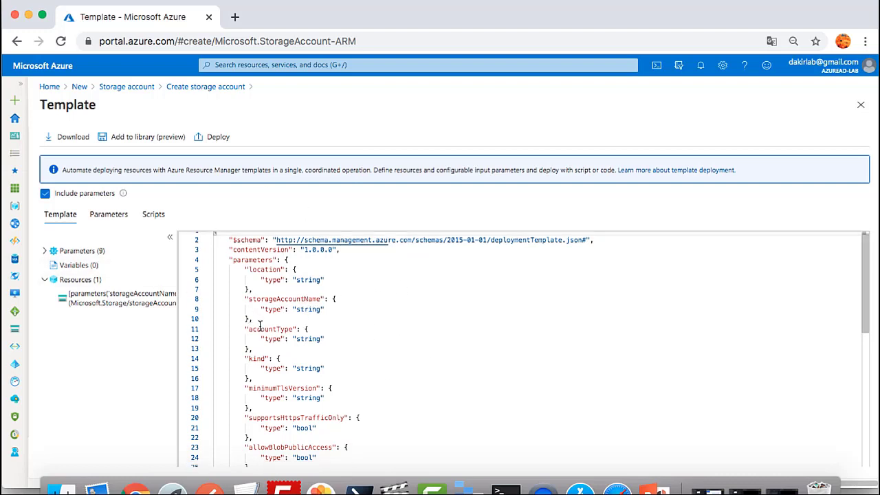
scroll(264, 329, up, 1)
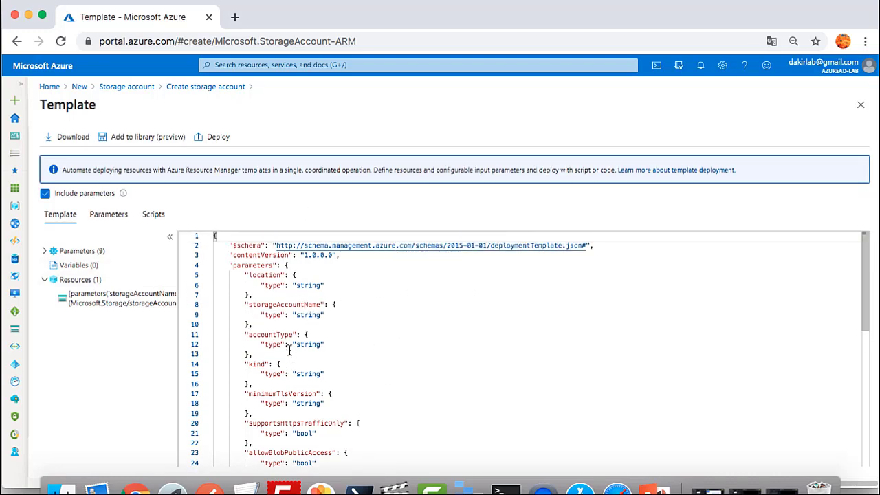
Step: Start a custom deployment from the template and review its basics and prefilled settings
click(215, 139)
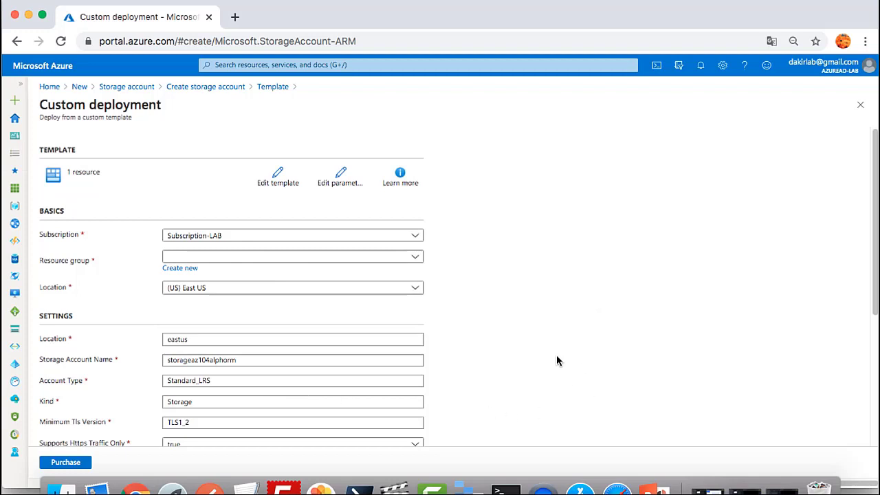
scroll(206, 323, down, 1)
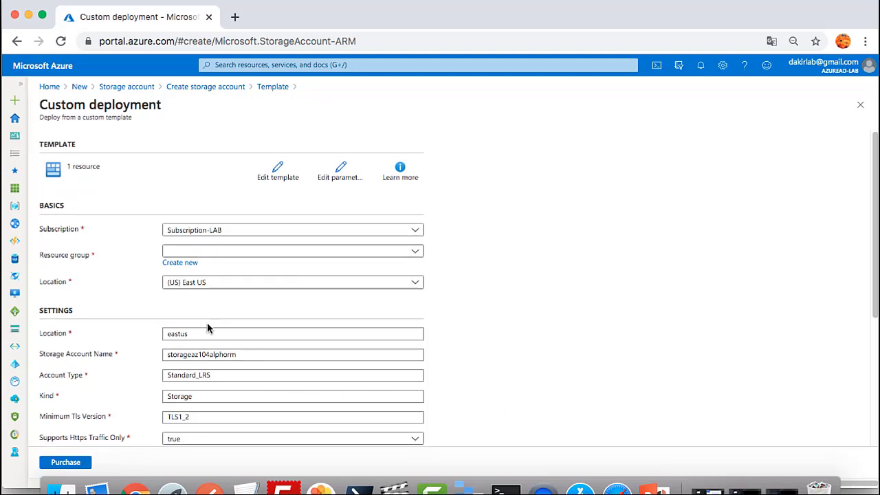
scroll(210, 329, down, 1)
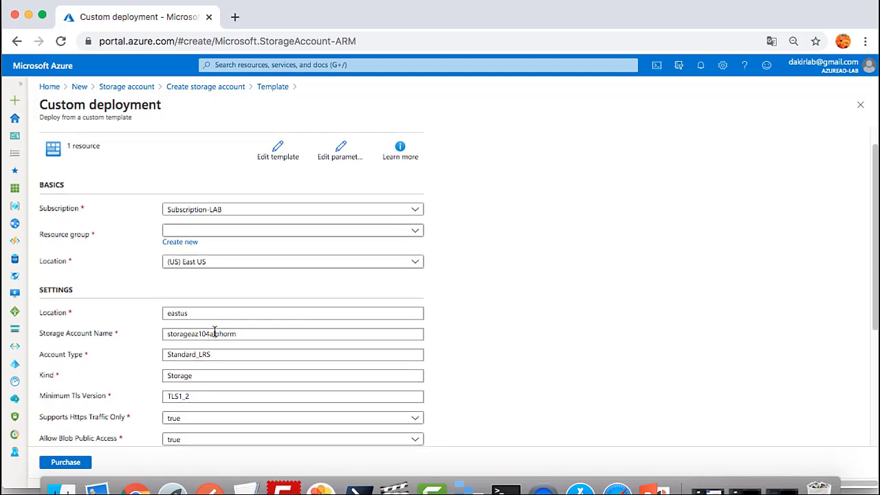
scroll(220, 343, up, 2)
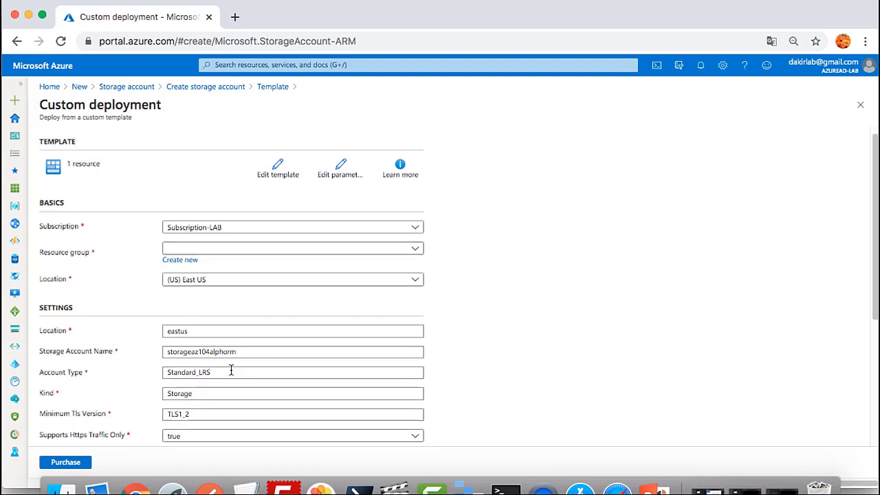
Step: Open the deployment's template and then its parameters for editing, examine the JSON, and save each without edits
click(283, 183)
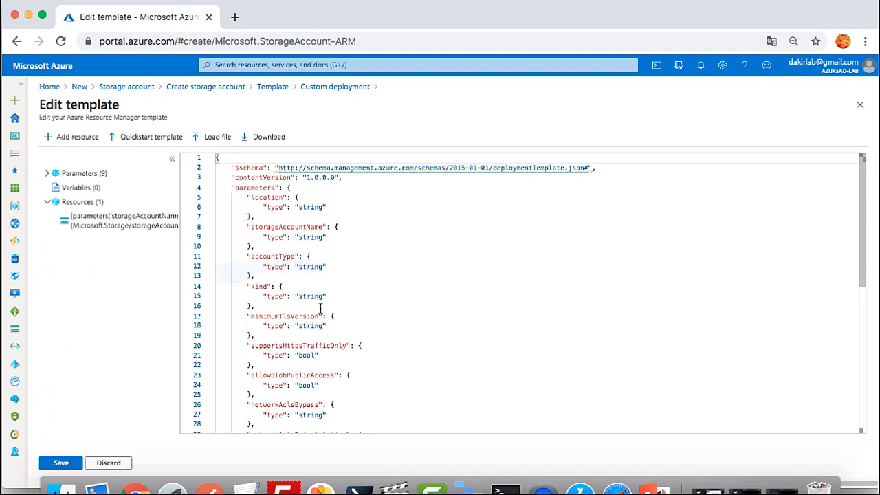
scroll(317, 312, down, 1)
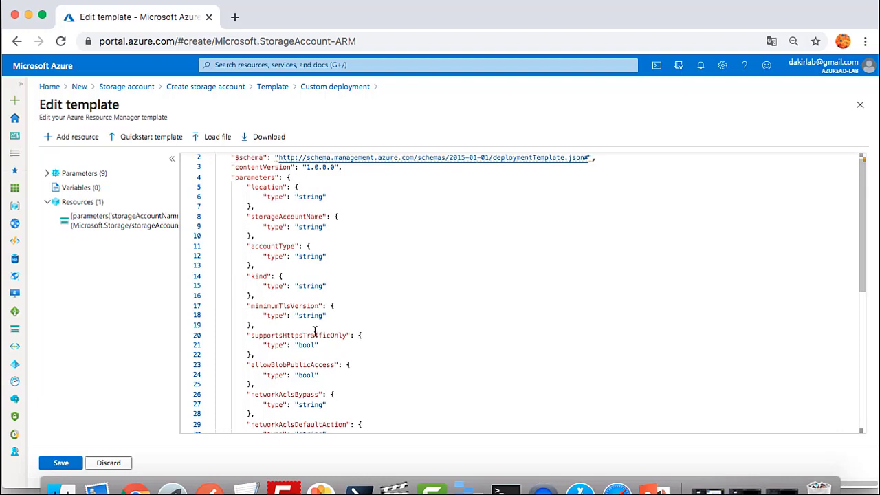
click(60, 462)
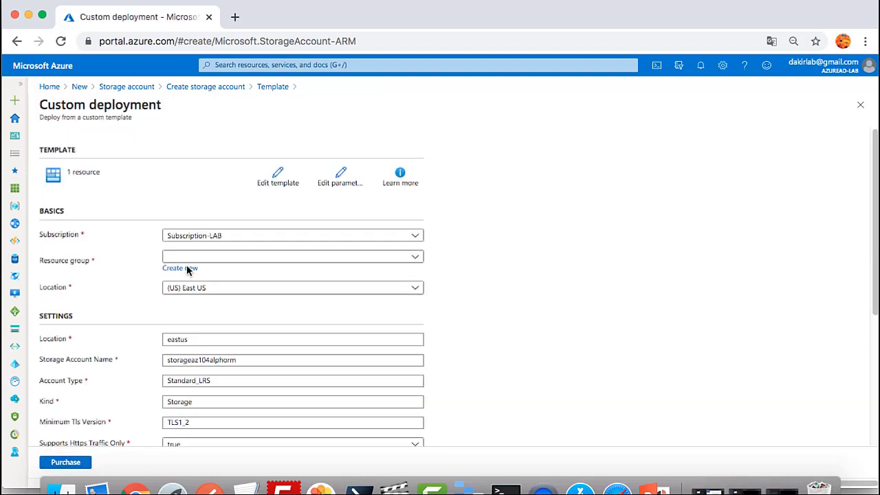
click(343, 181)
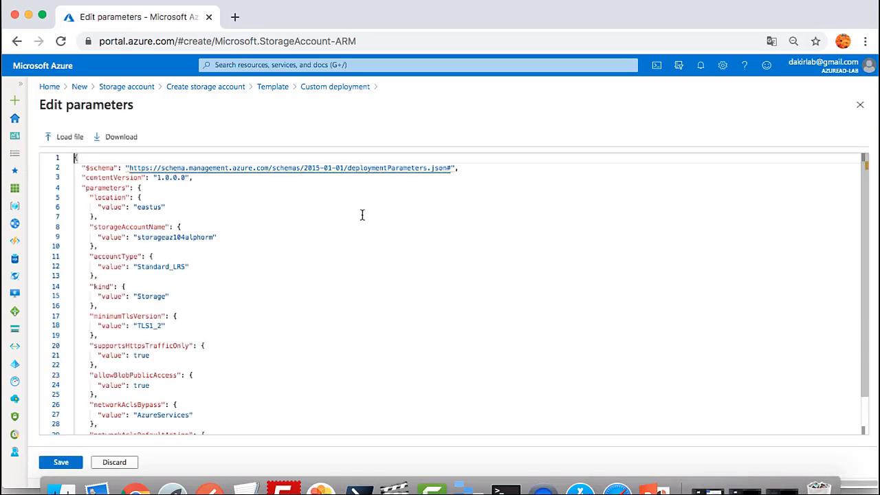
click(61, 462)
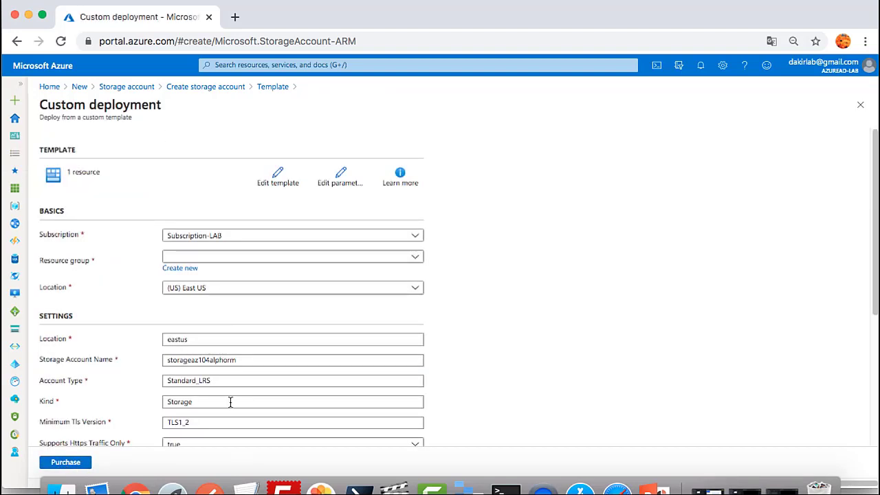
Step: Set the deployment's Minimum Tls Version to TLS1_1 and try to purchase the deployment
scroll(232, 401, down, 2)
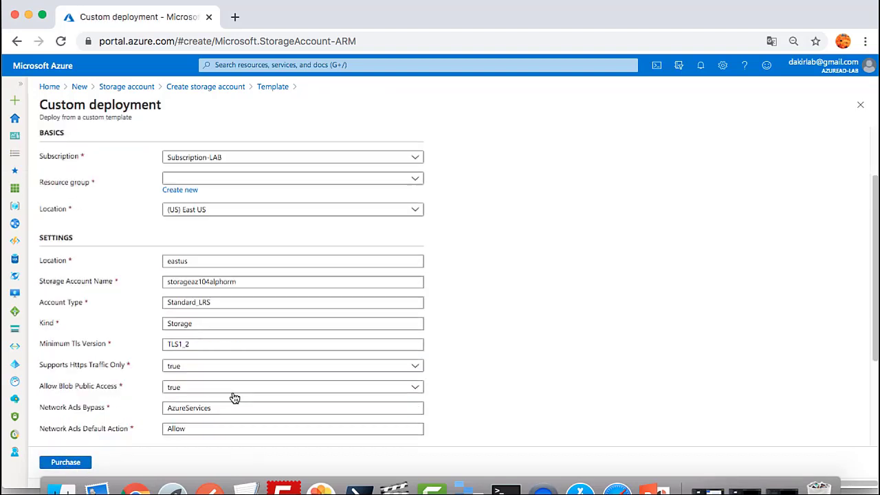
click(195, 344)
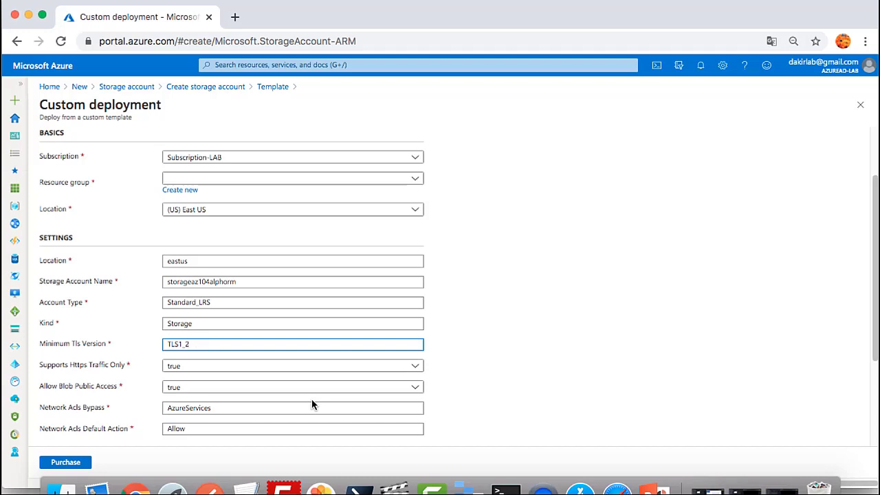
key(BackSpace)
click(74, 464)
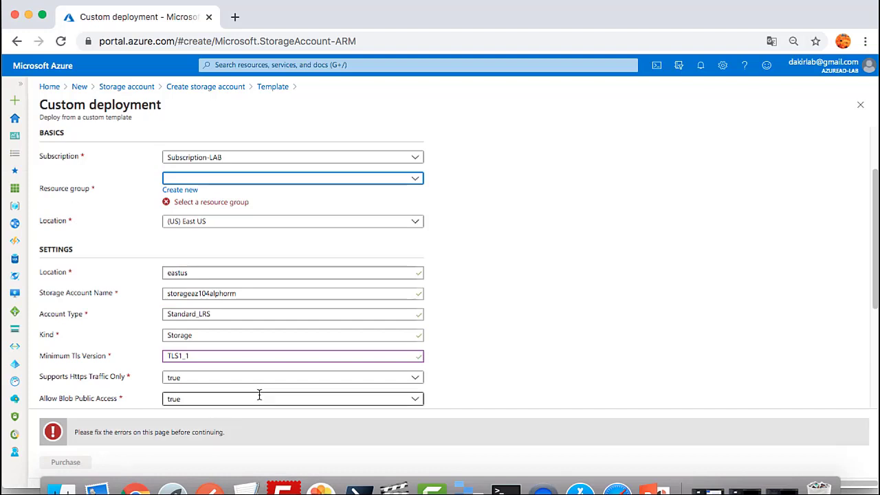
Step: Create a new resource group named RG2 for the custom deployment
click(242, 181)
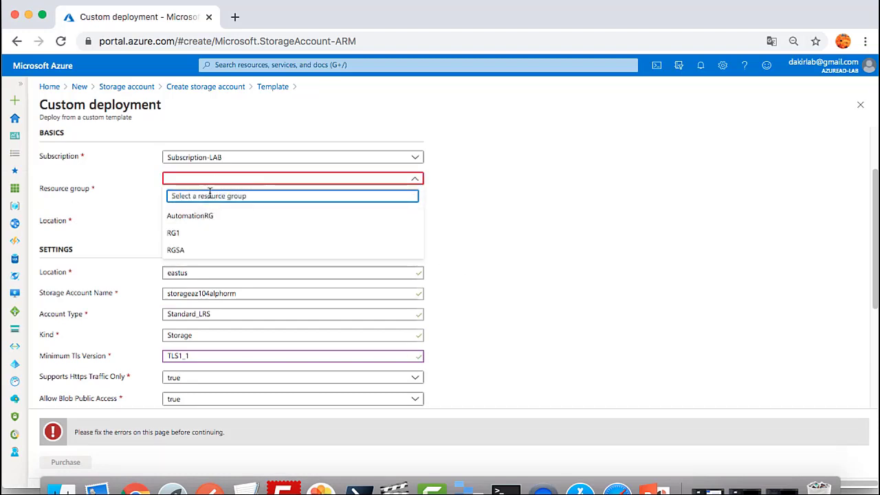
click(210, 180)
click(180, 190)
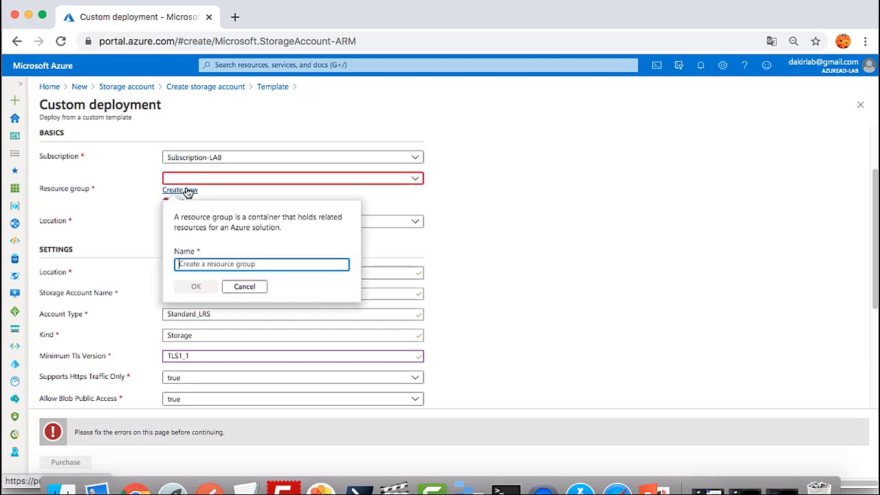
text(RG2)
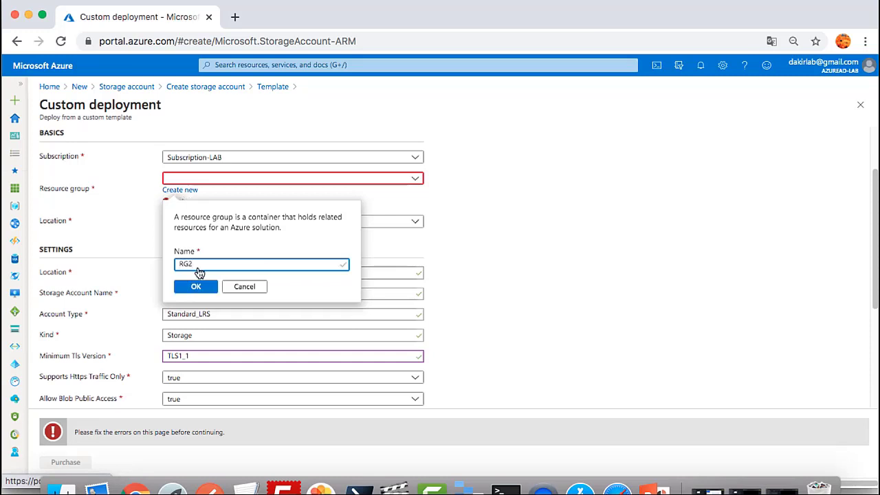
click(196, 285)
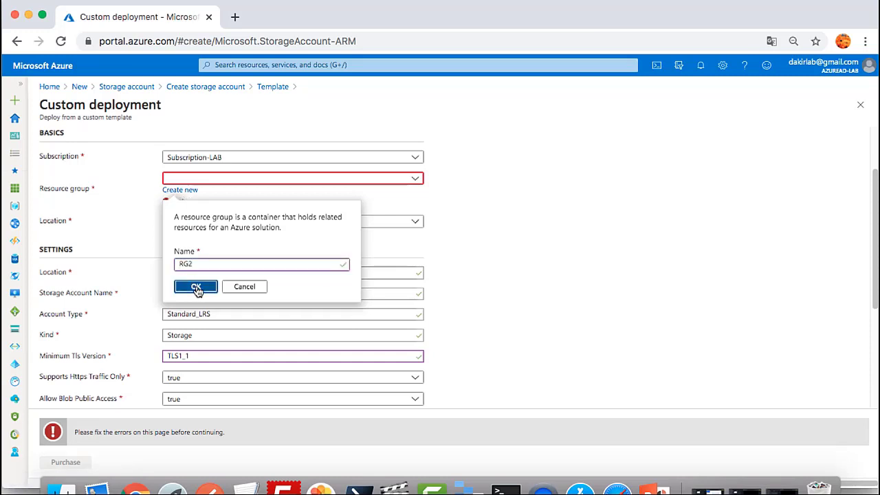
scroll(280, 300, down, 5)
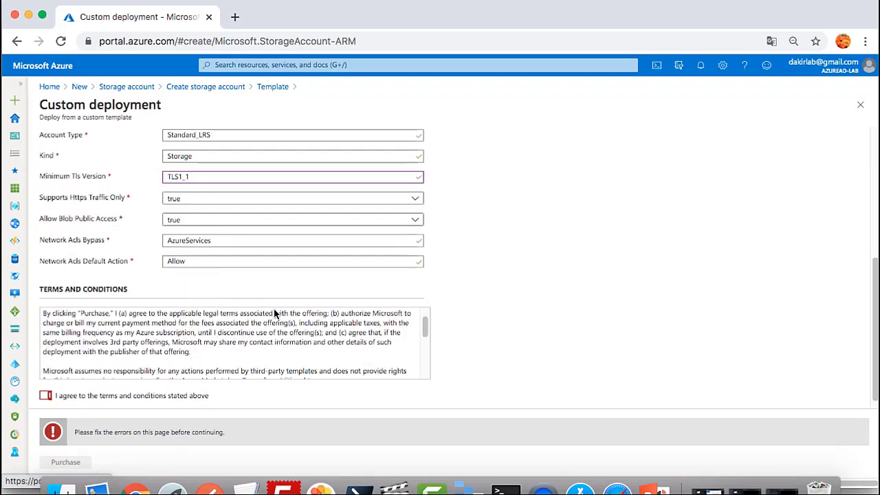
Step: Agree to the terms and conditions of the custom deployment and purchase it
click(44, 397)
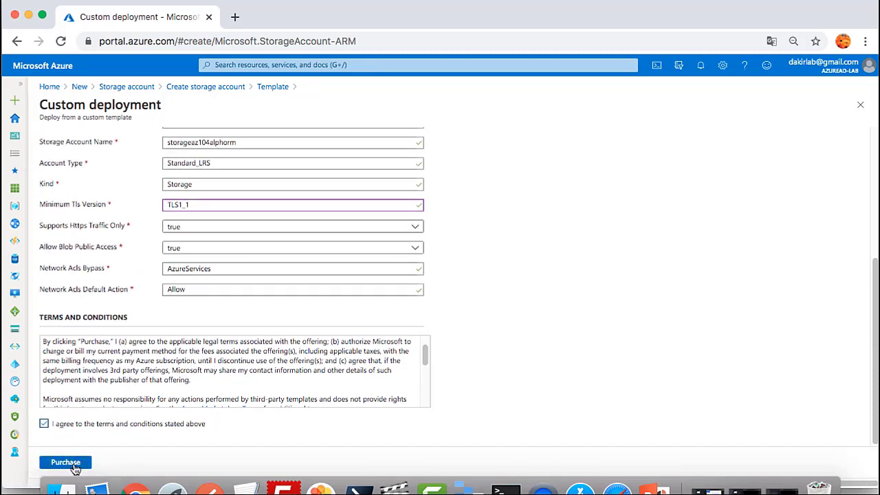
click(74, 462)
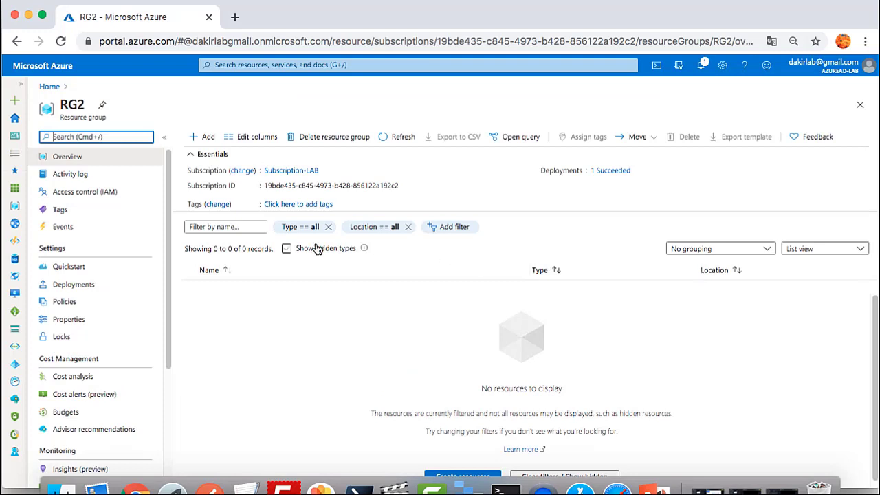
Step: Open the Microsoft.Template deployment in resource group RG2's deployment history and view its template
click(87, 286)
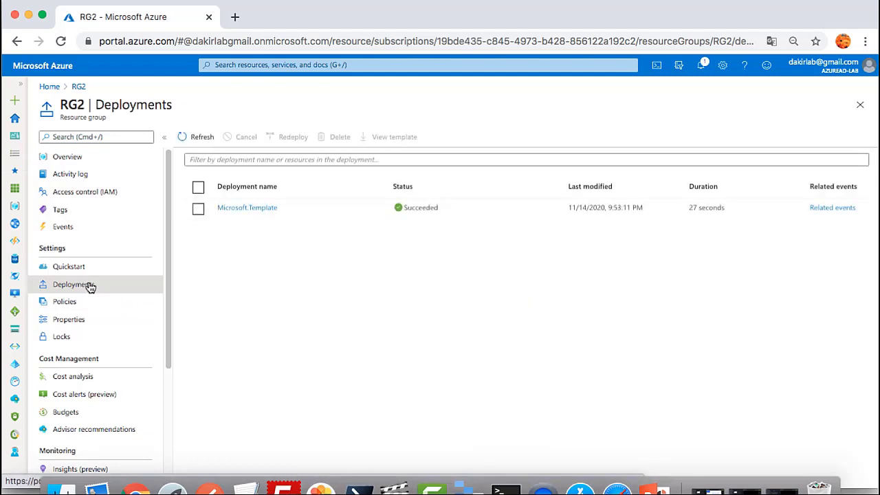
click(266, 215)
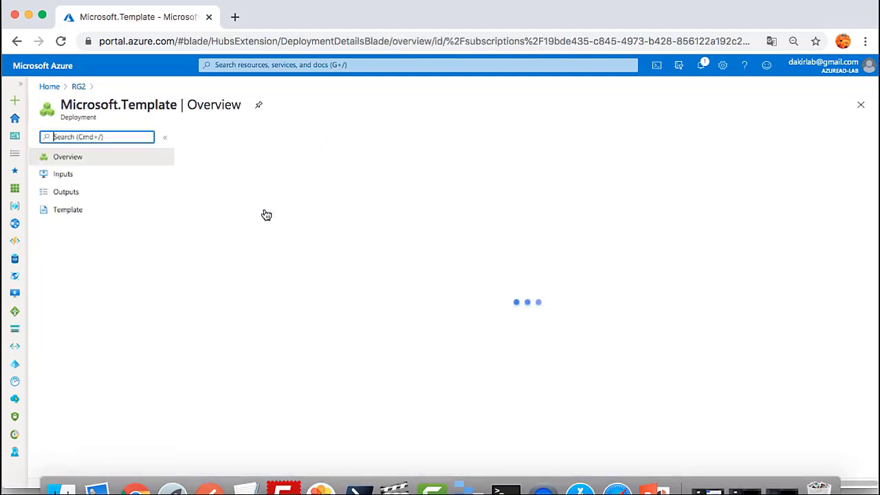
click(70, 212)
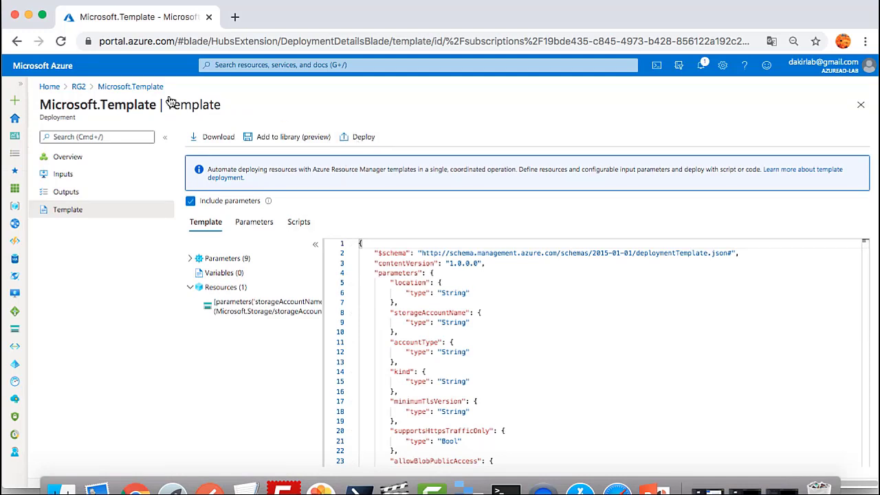
Step: Return to the RG2 resource group's overview and open the deployed storage account storageaz104alphorm
click(80, 88)
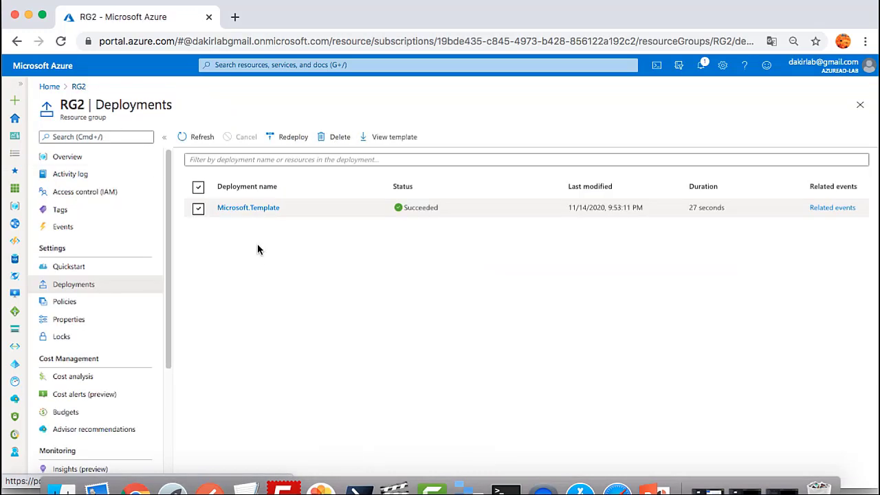
click(87, 162)
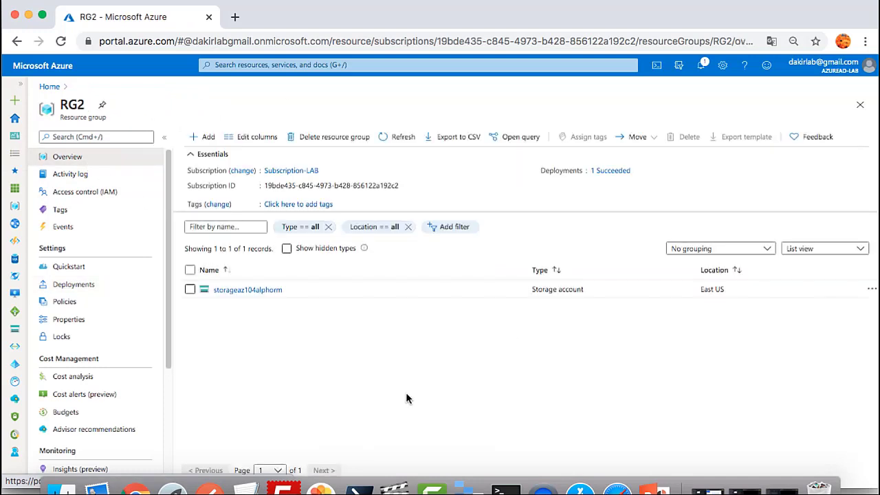
click(242, 290)
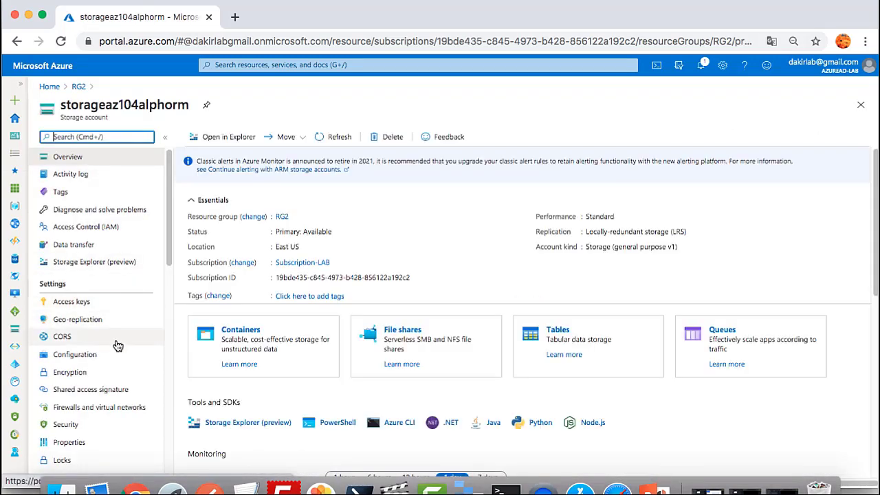
Step: Open the storage account's configuration and check its Minimum TLS version and the available version options without changing the setting
click(93, 362)
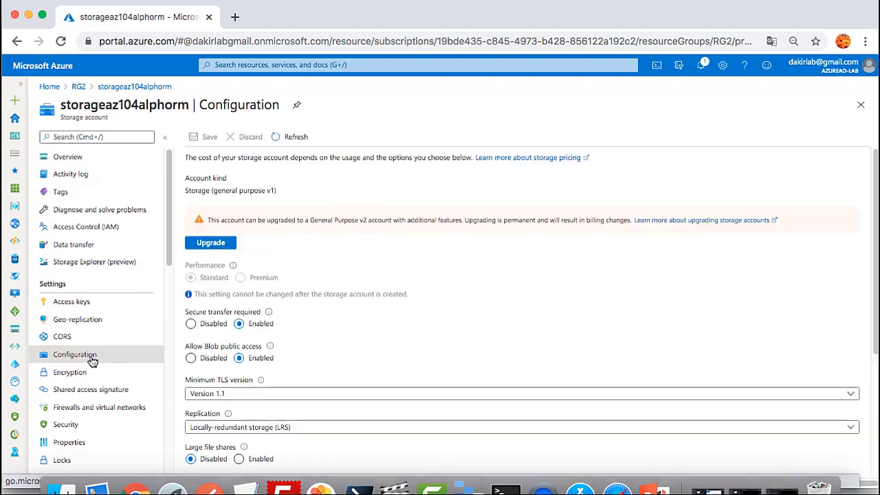
click(234, 397)
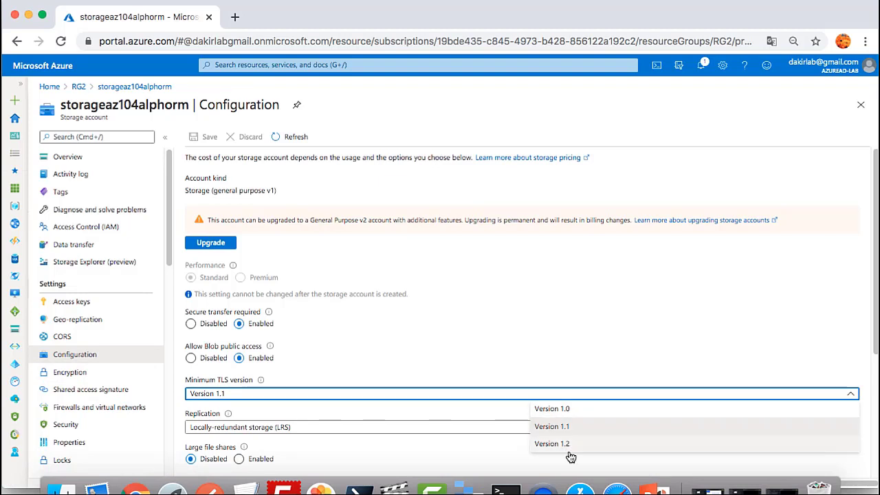
click(235, 396)
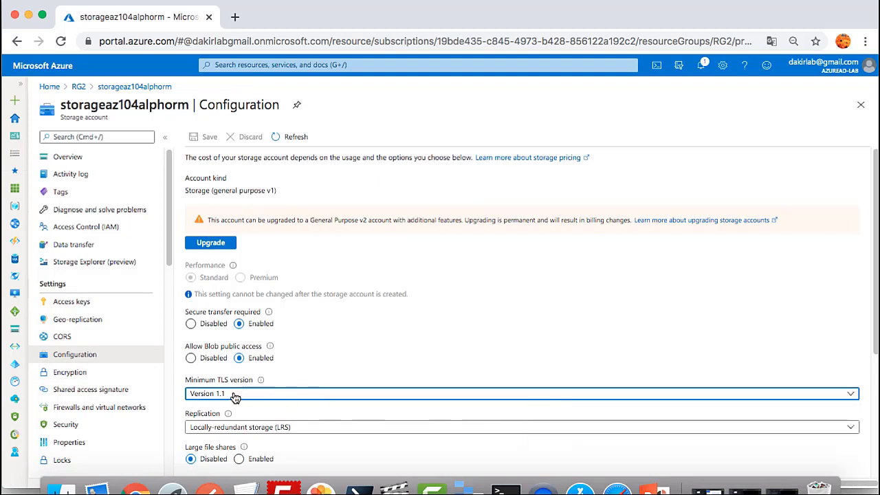
click(255, 396)
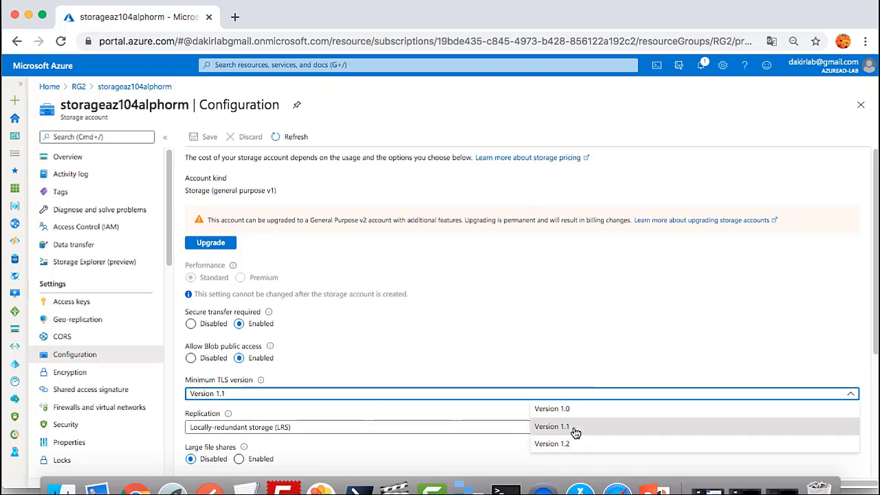
click(320, 396)
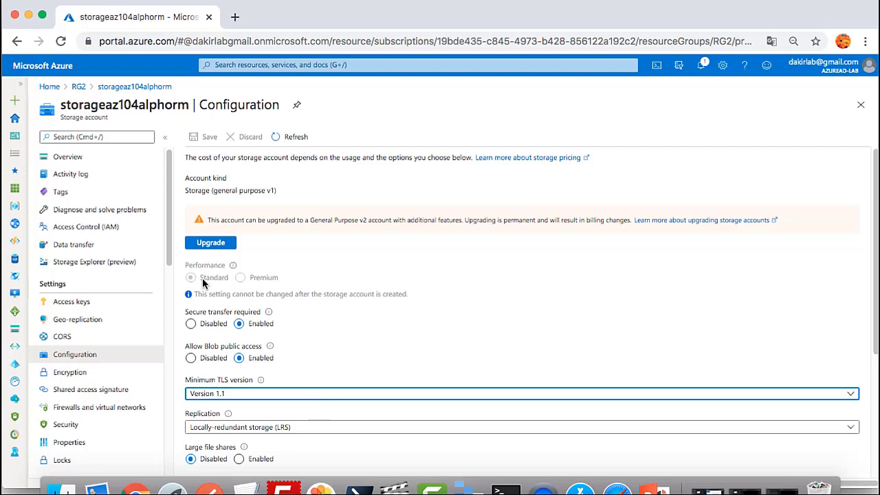